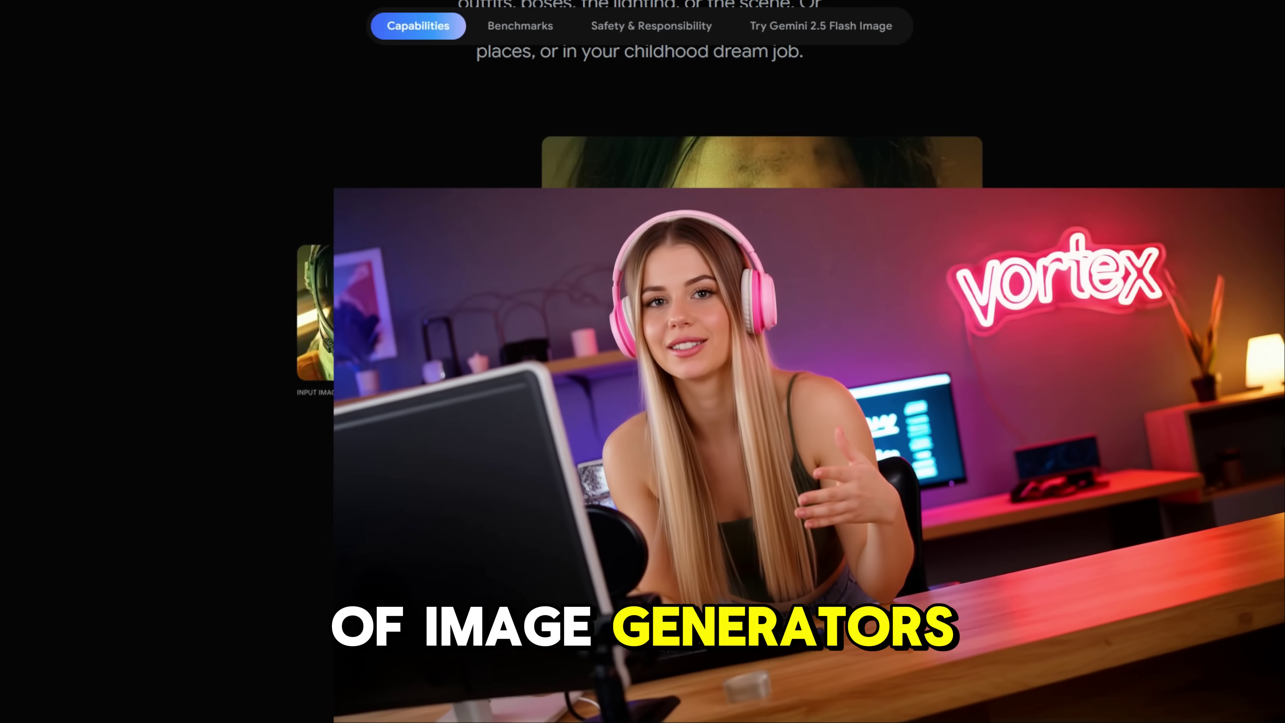
Step: Step through the Gemini 2.5 Flash Image examples, past the truck and living-room palette, to the cereal edit
click(1001, 318)
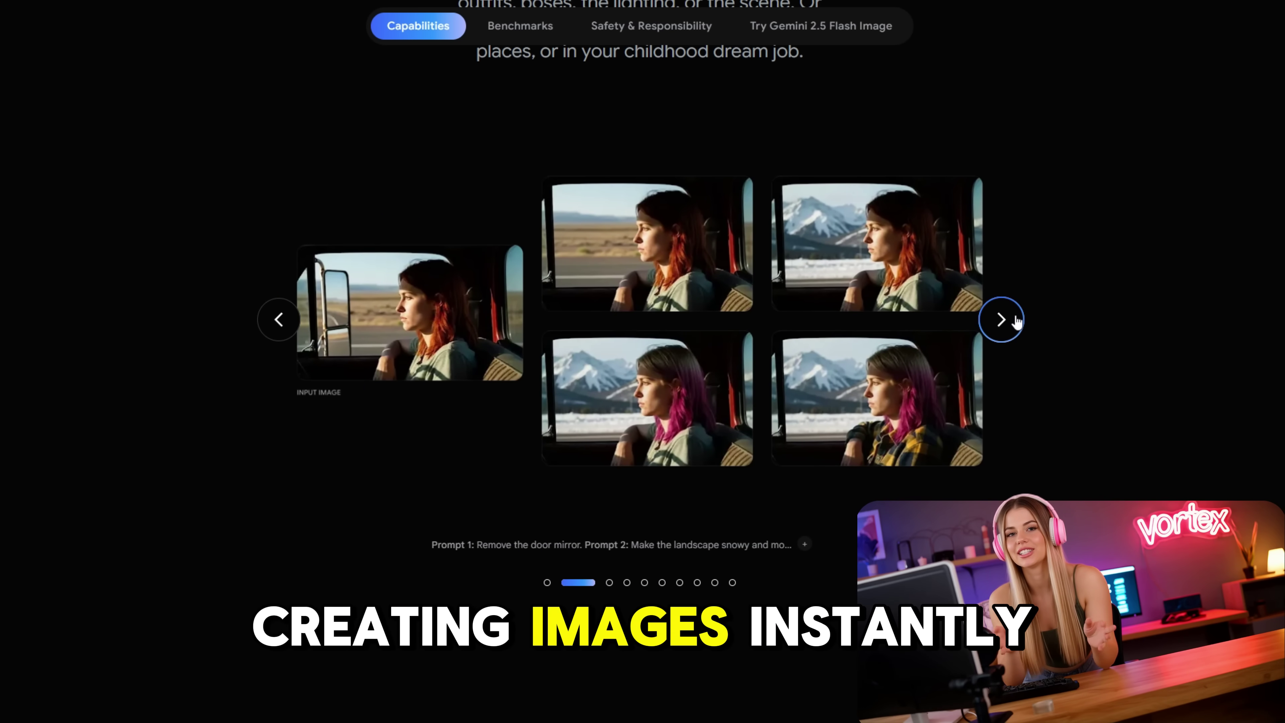
click(1016, 317)
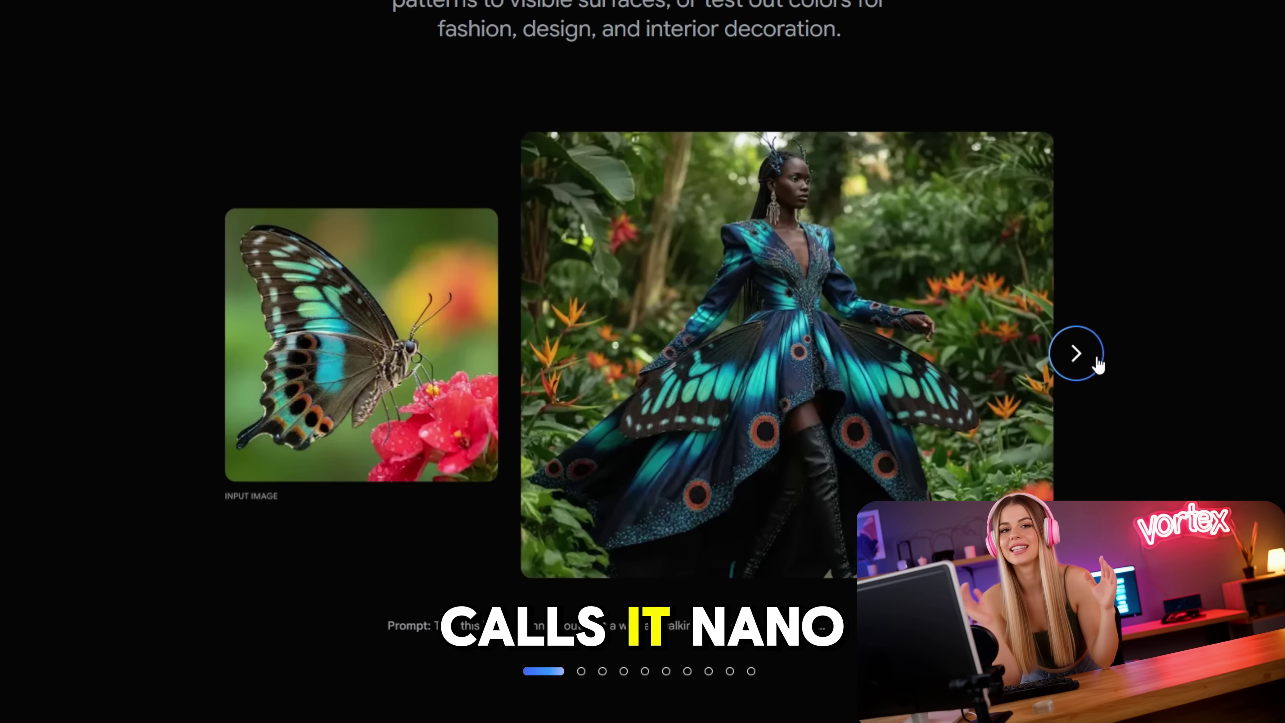
click(1014, 408)
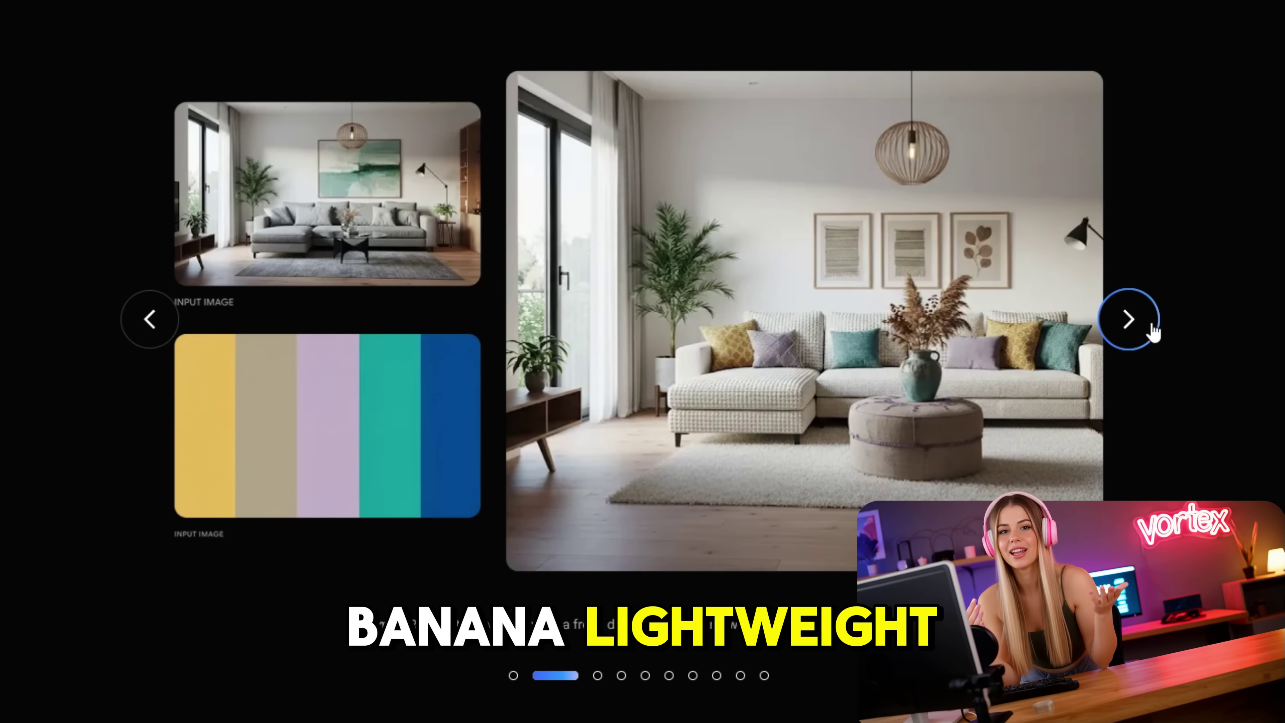
click(1153, 328)
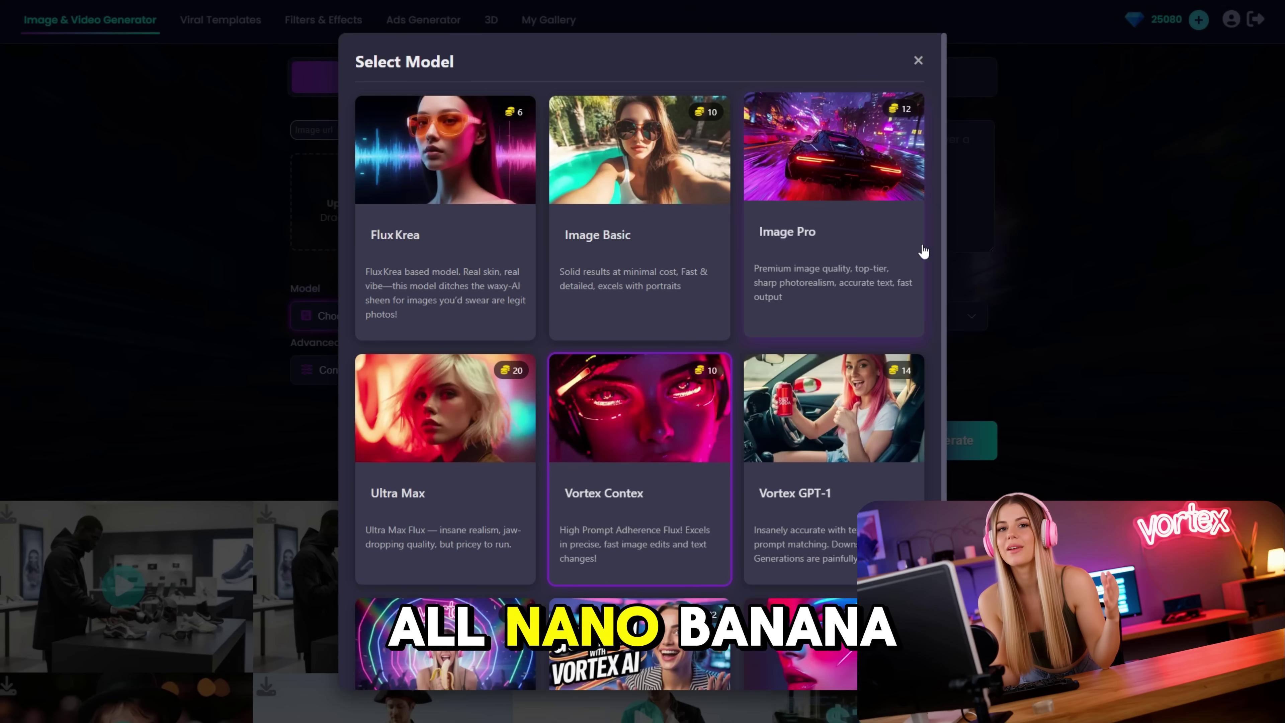
Step: Scroll down the Select Model list
scroll(541, 347, down, 4)
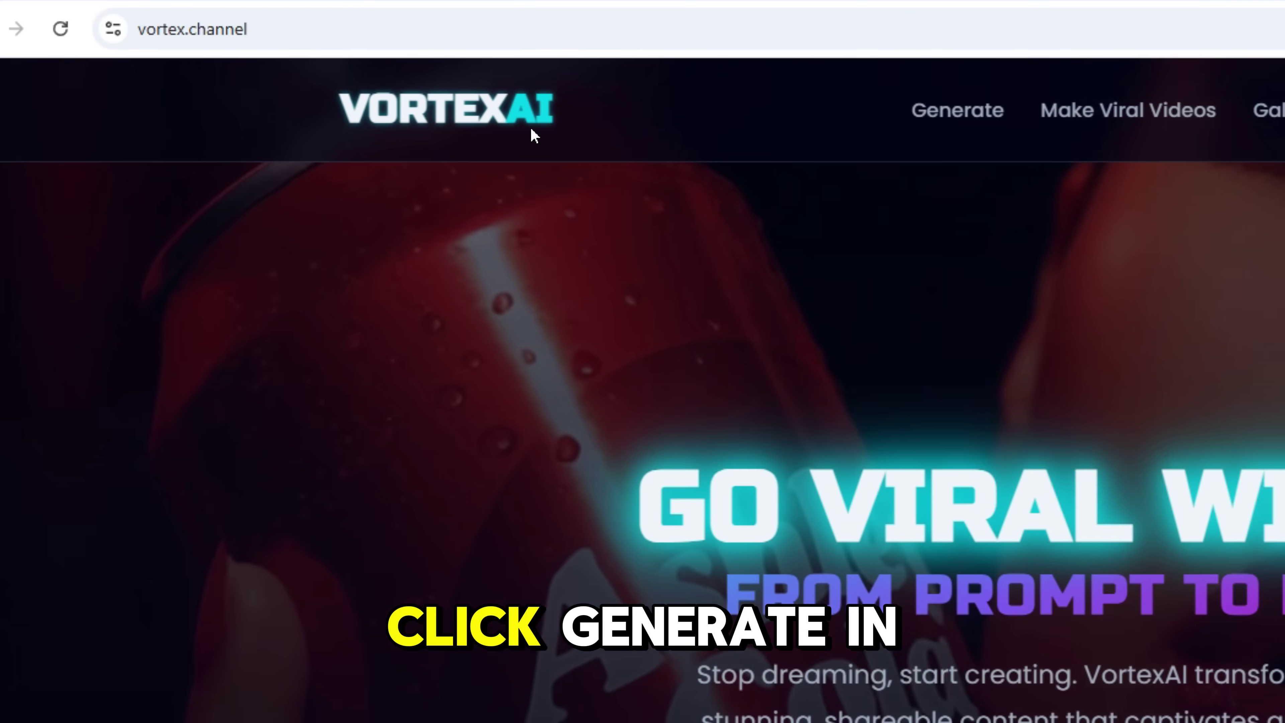
Step: Choose the Vortex Nano model in the image generator
click(527, 124)
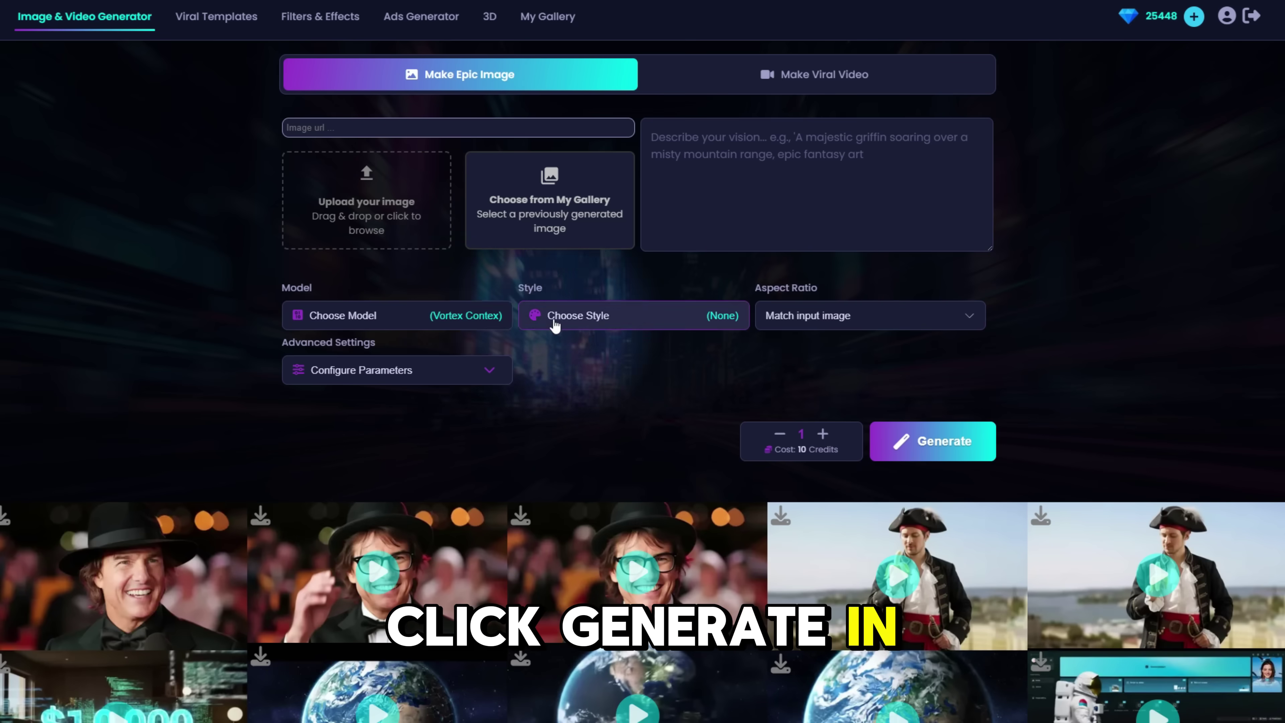
click(502, 316)
scroll(503, 355, down, 4)
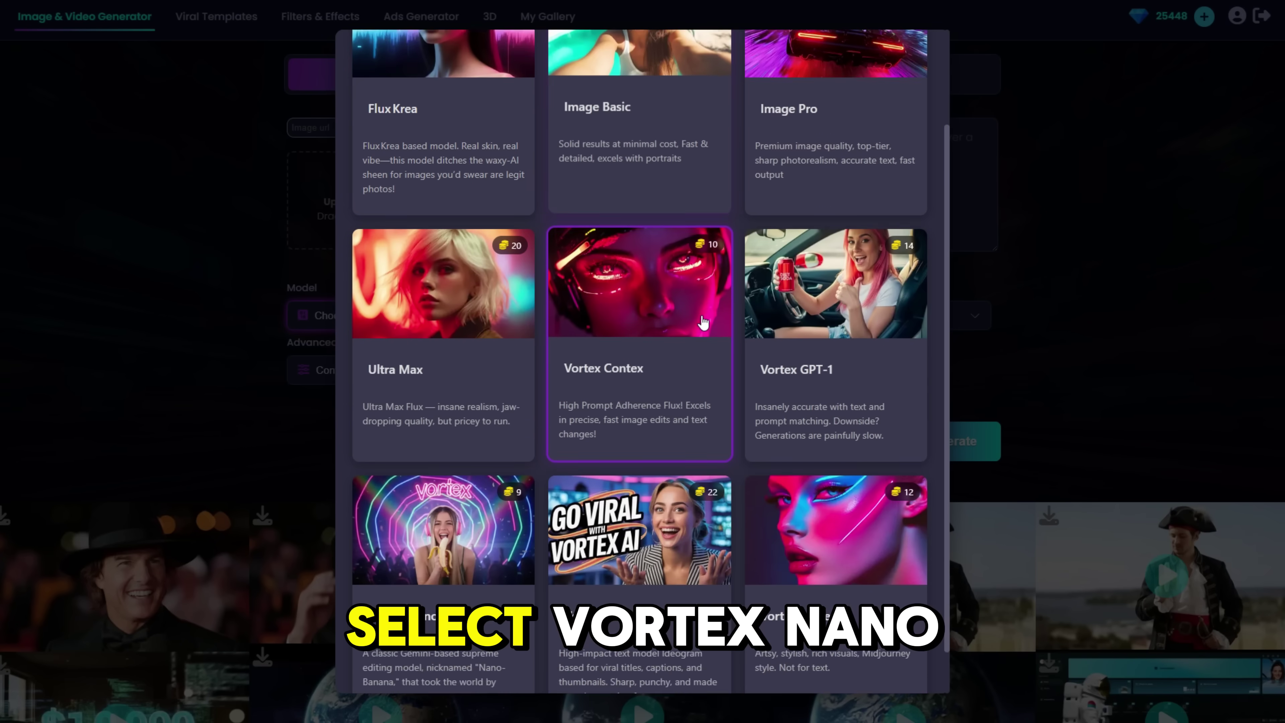
click(433, 526)
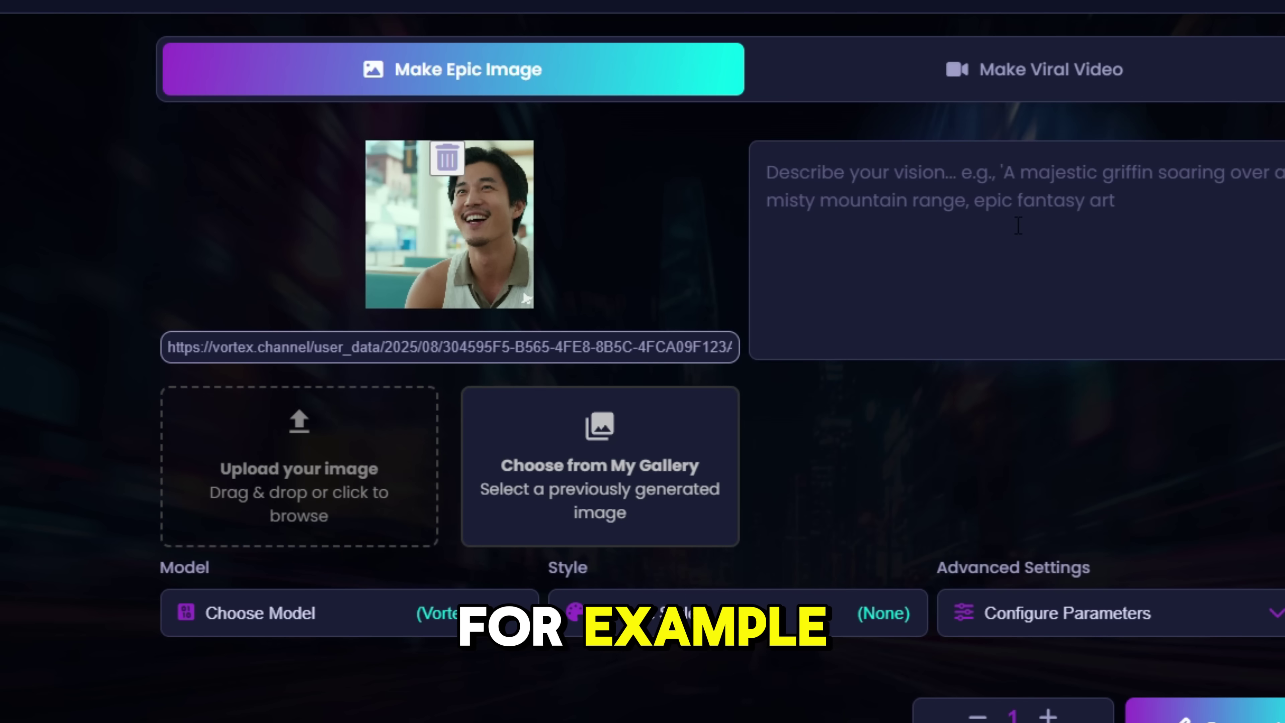
Step: Paste the prompt adding a black hat, glasses and bow tie to the man
click(805, 169)
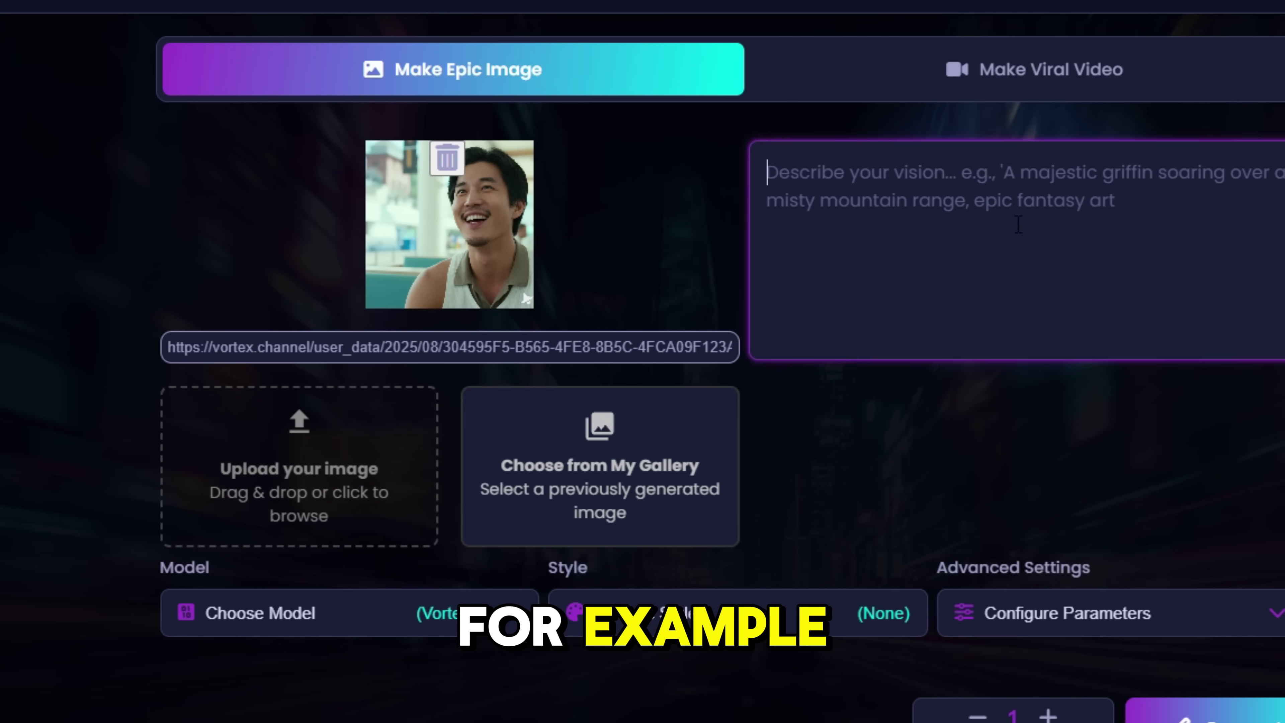
text(Photo of a smiling man. Add a black wide-brimmed hat, black rectangular glasses, and a black bow tie. All accessories should look natural, proportional, and seamlessly blended, creating a complete stylish and elegant look.)
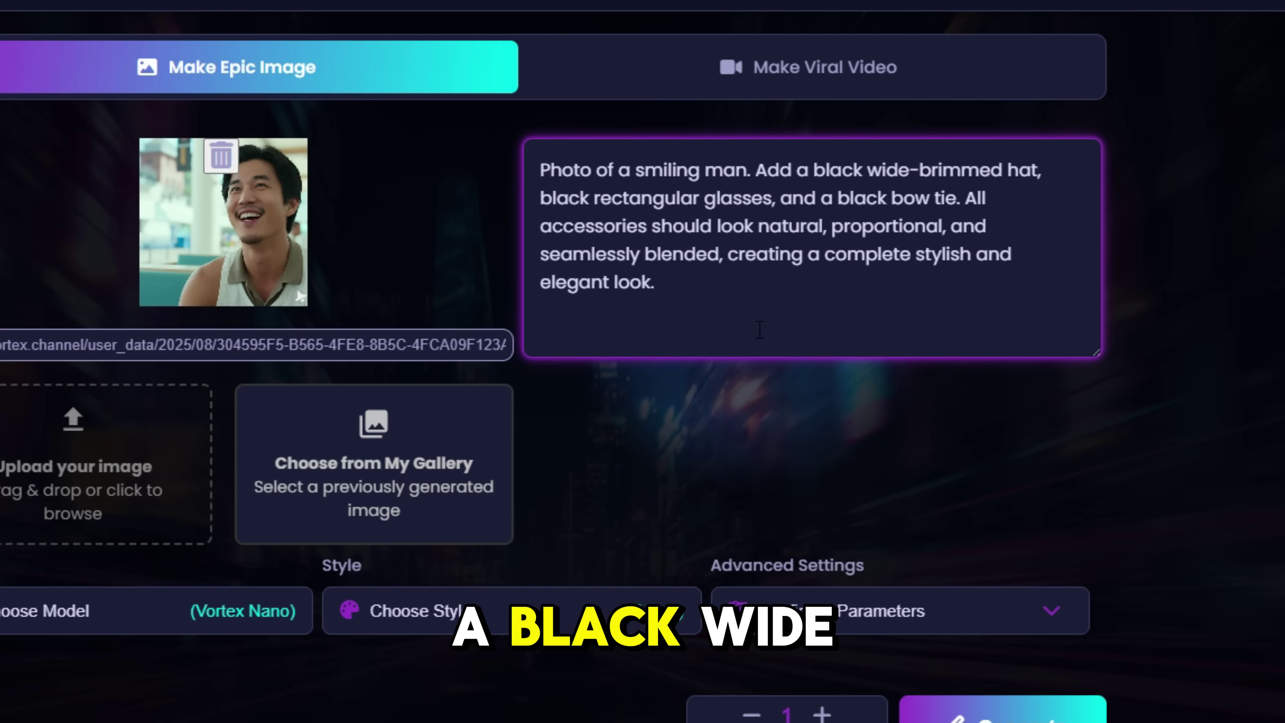
drag(542, 175, 986, 254)
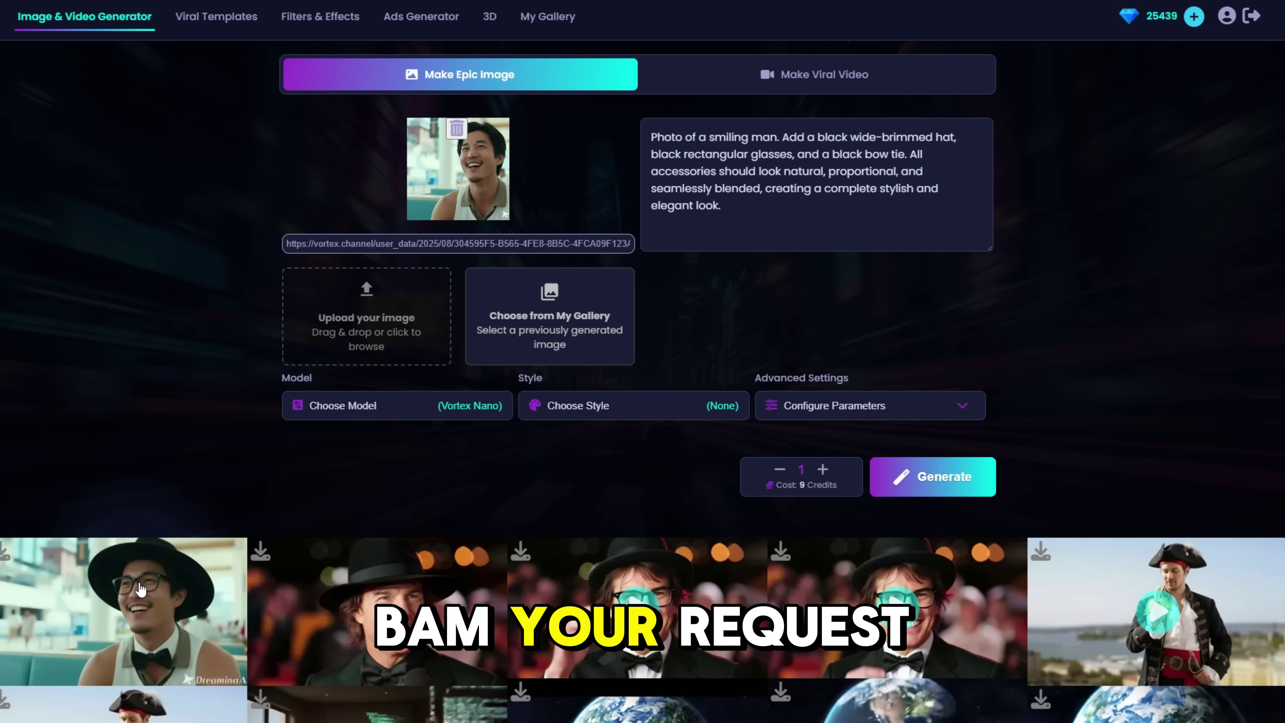
Step: View the accessorized man result and use the product-grid image as the new input
click(140, 589)
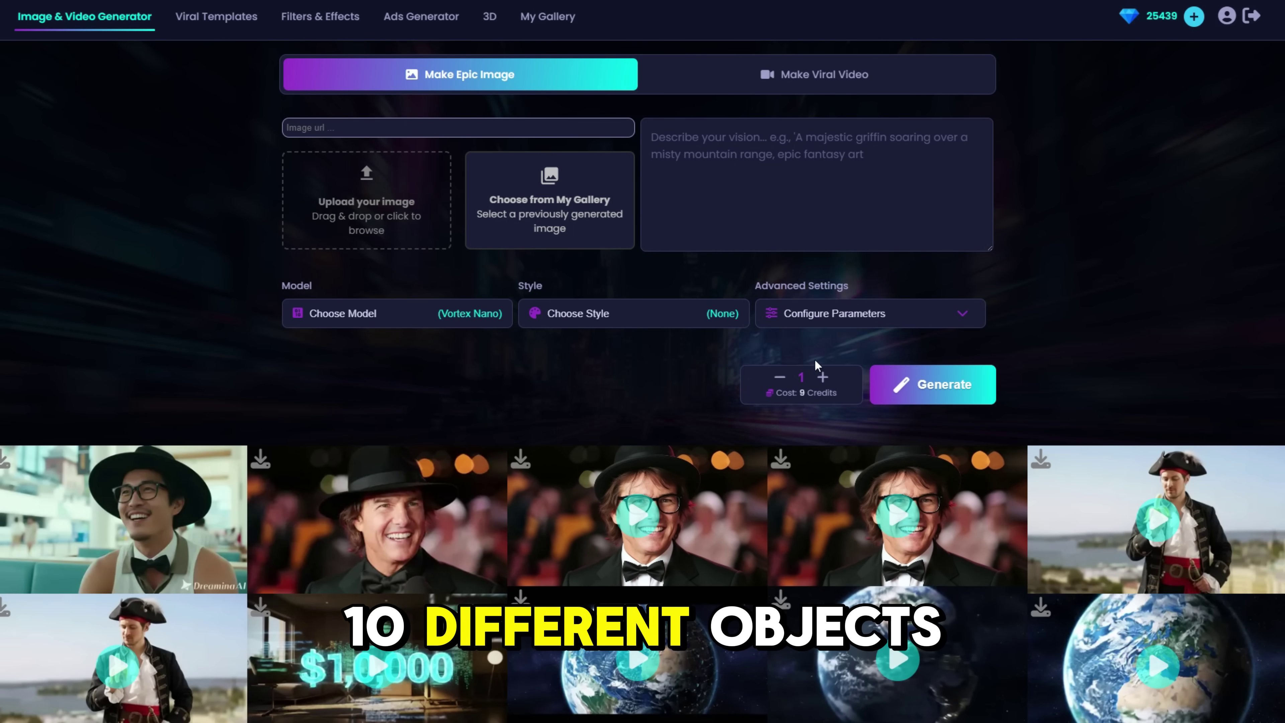
click(550, 203)
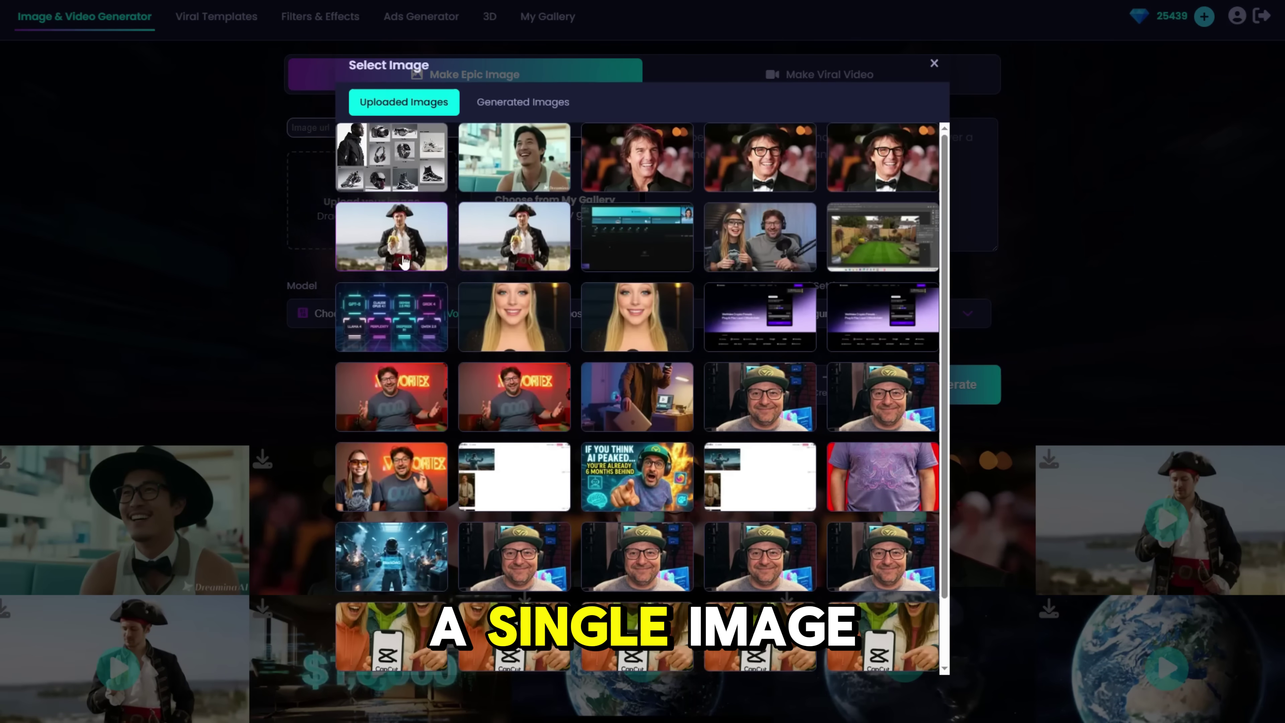
click(390, 161)
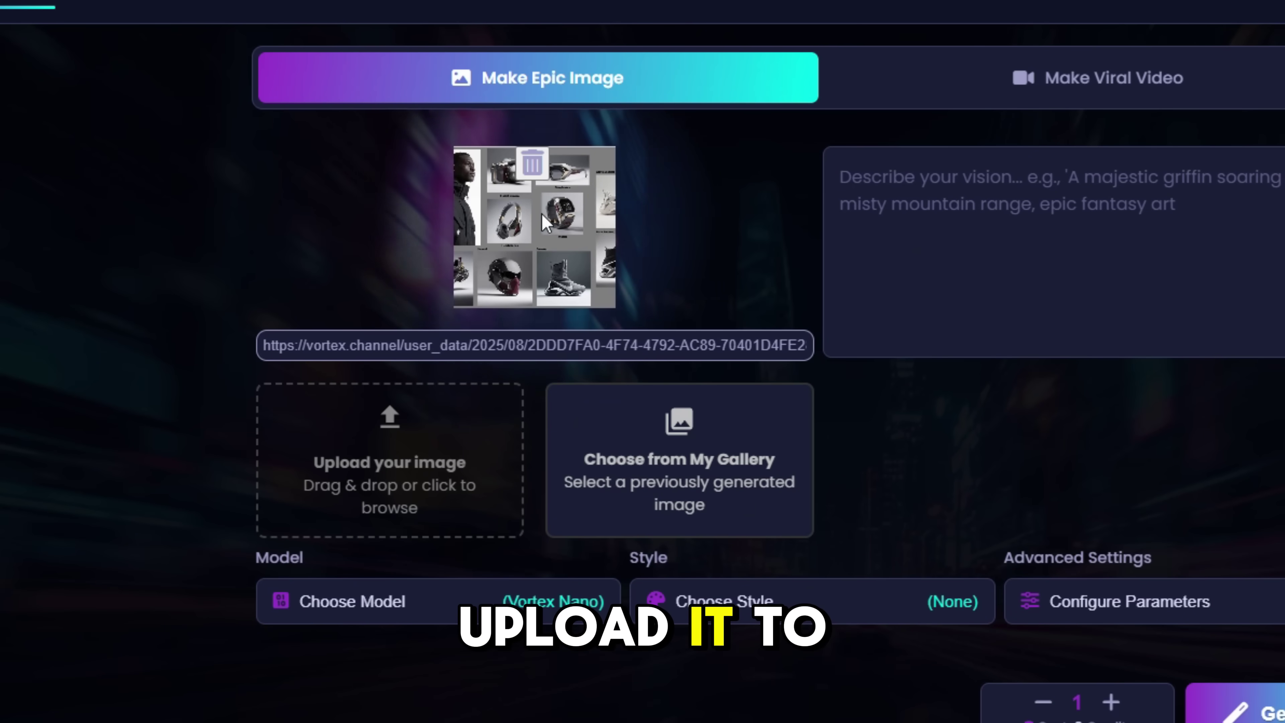
Step: Paste the electronics-store prompt of a man examining a camera beside products
click(934, 234)
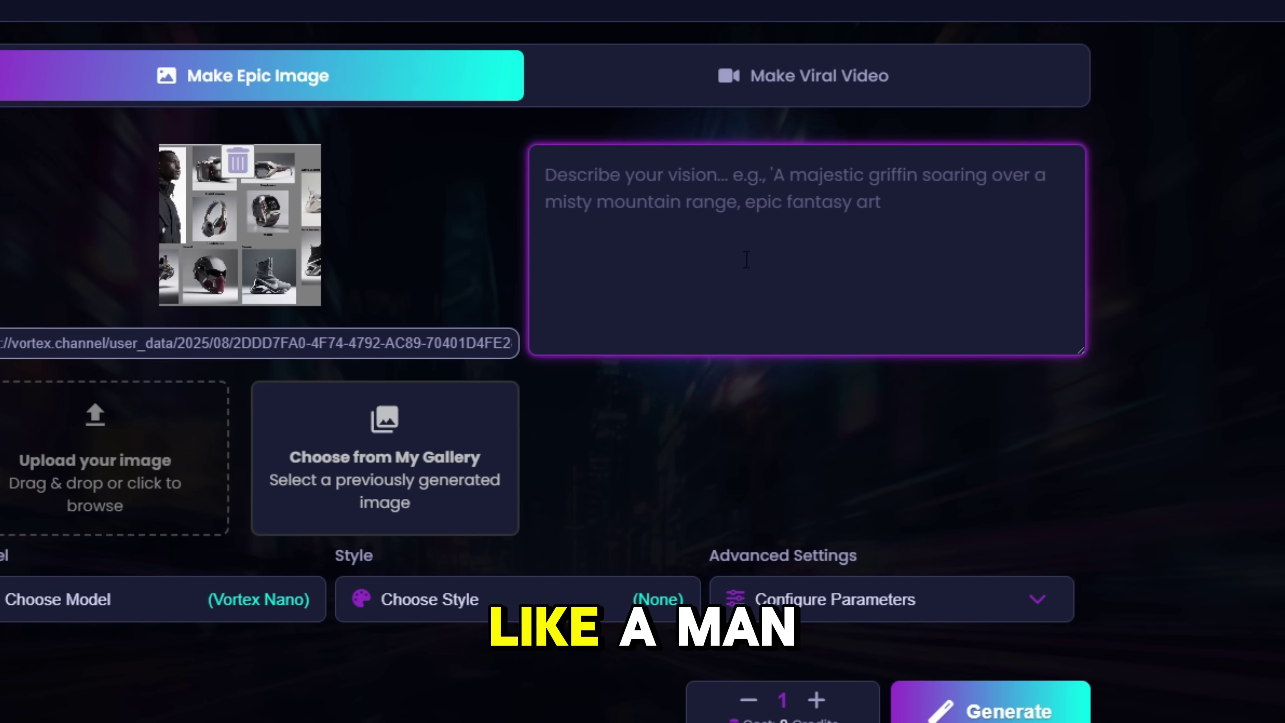
text(A man is standing in a modern electronic store analyzing a digital camera. He is wearing a watch. On the table in front of him are sunglasses, headphones on a stand, a shoe, a helmet, a white sneaker, and a black sneaker.)
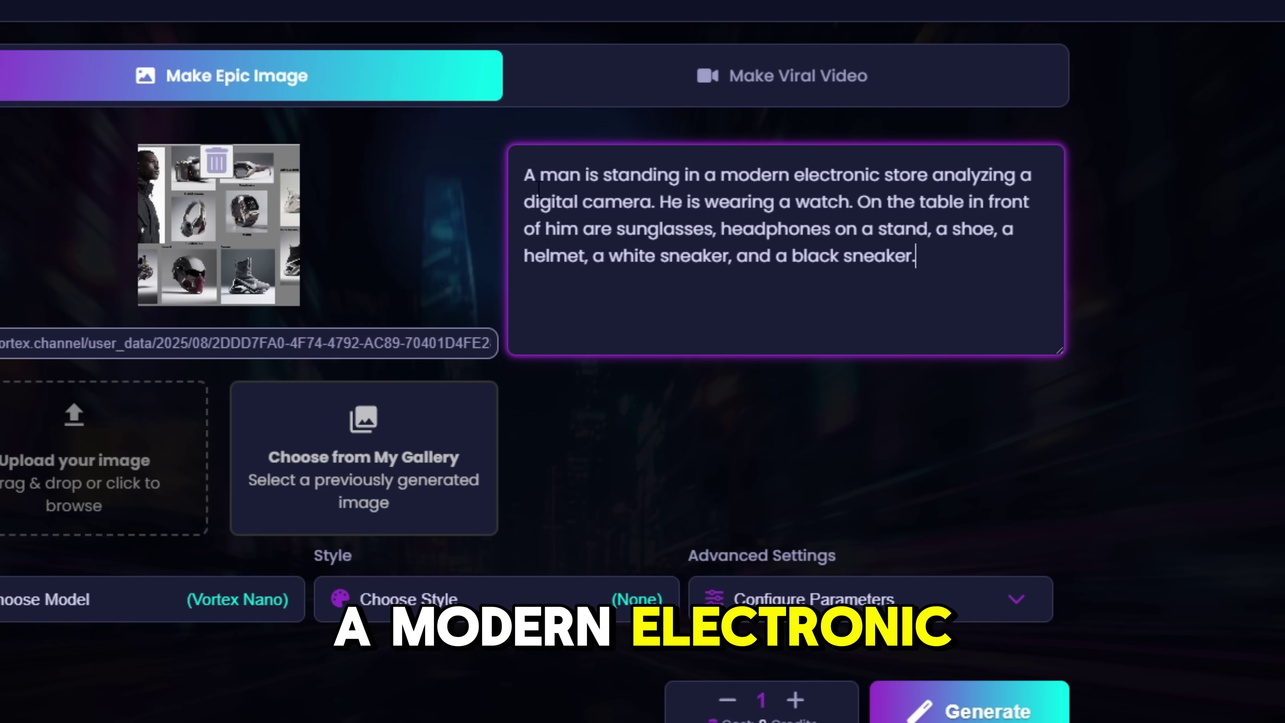
drag(525, 183, 1020, 284)
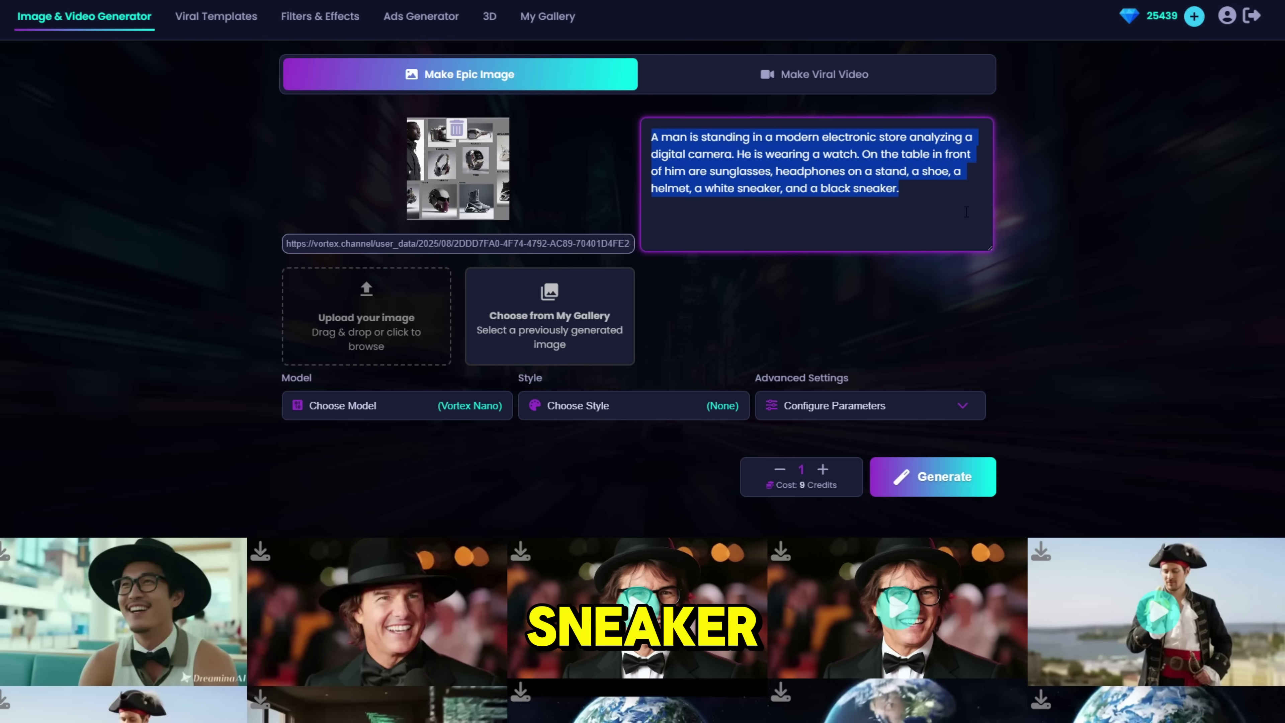
click(894, 377)
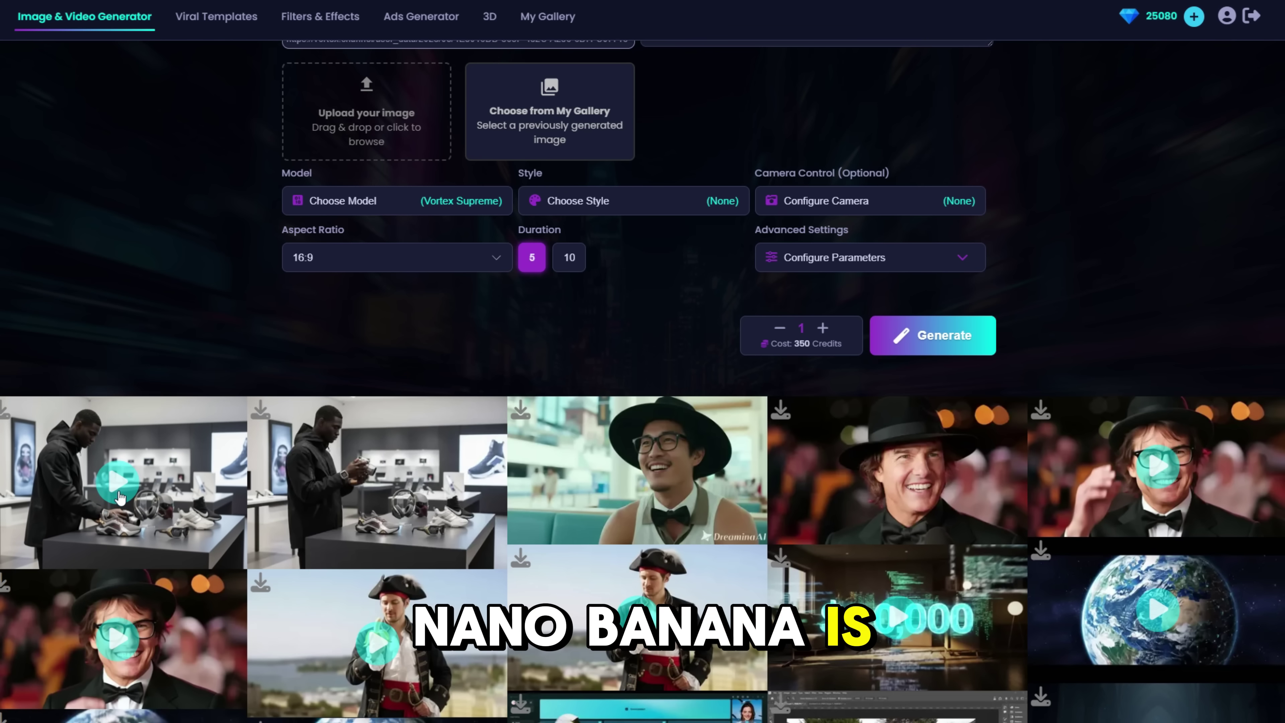
Step: Open the details of the electronics-store video result in the gallery
click(150, 497)
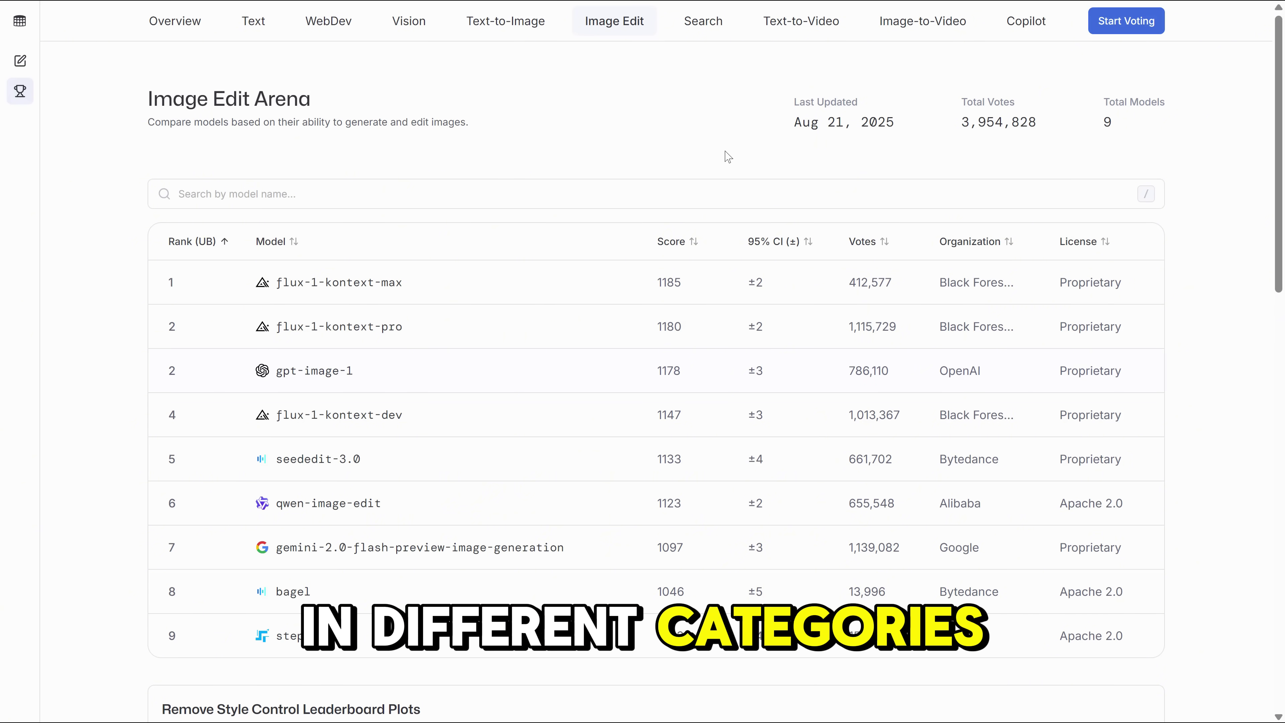
Step: Scroll through the Image Edit Arena leaderboard and its plots
scroll(632, 329, down, 10)
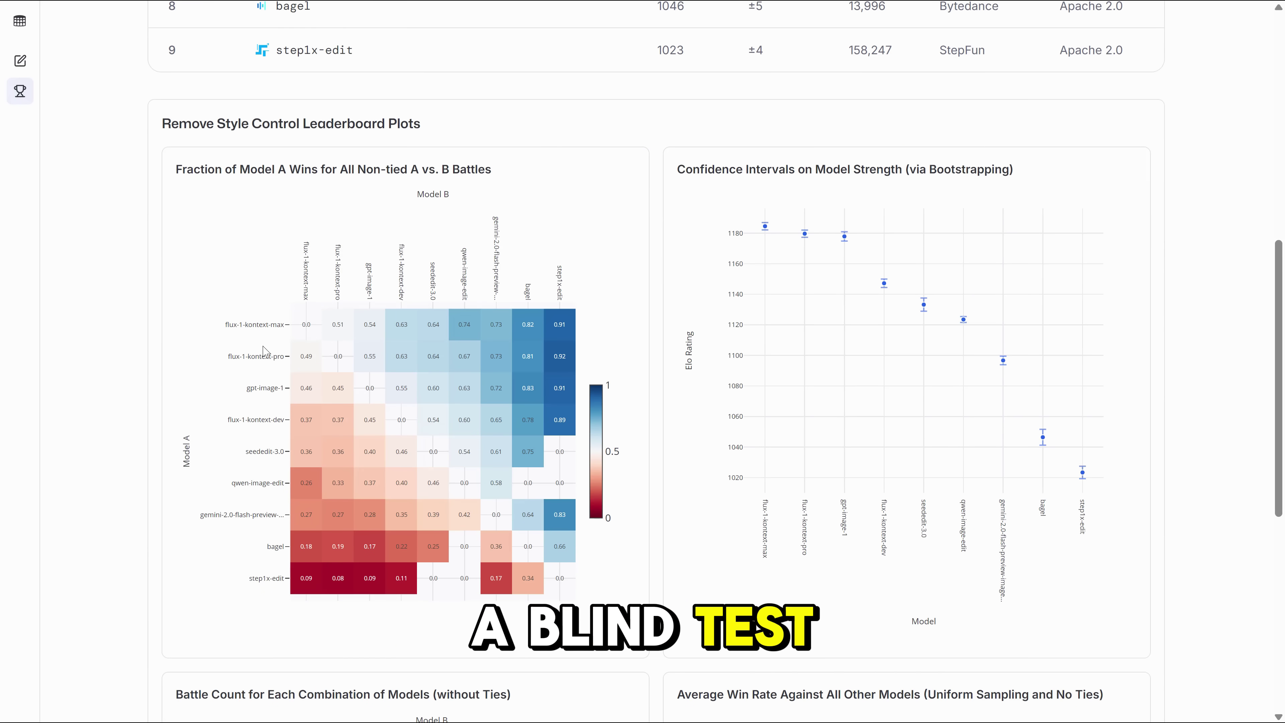
scroll(713, 425, down, 2)
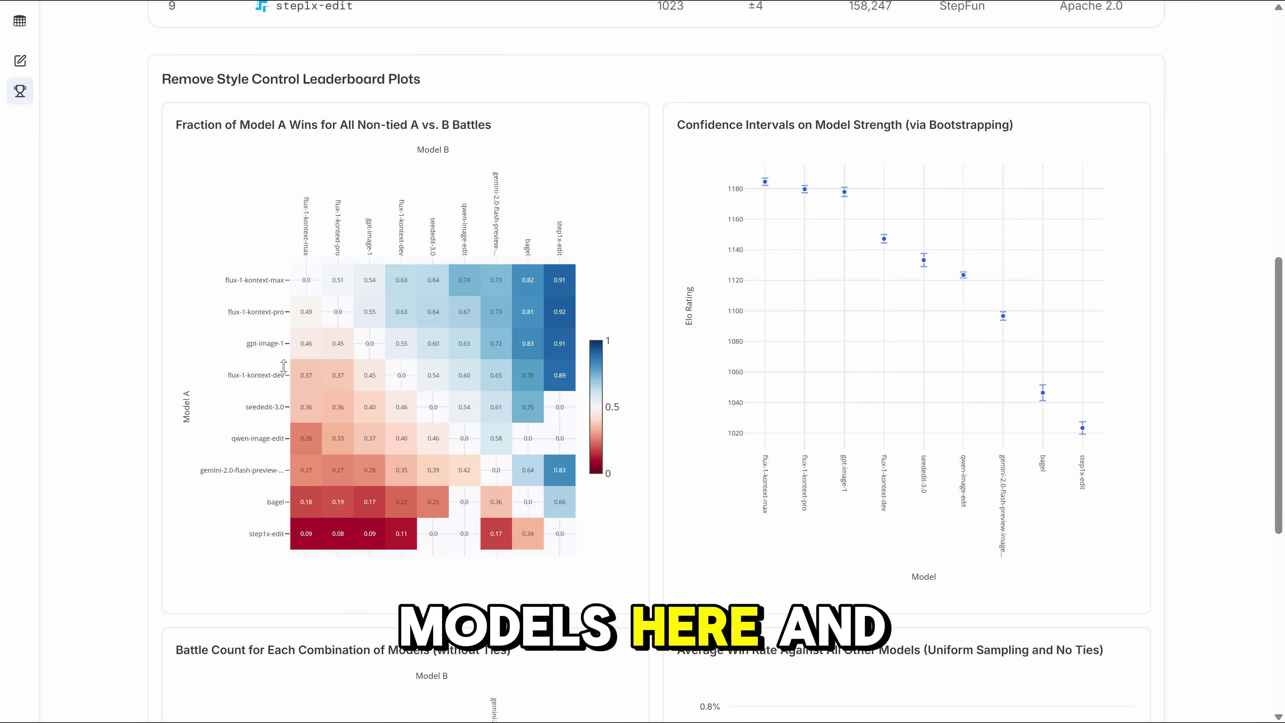
scroll(615, 486, down, 7)
scroll(517, 516, up, 18)
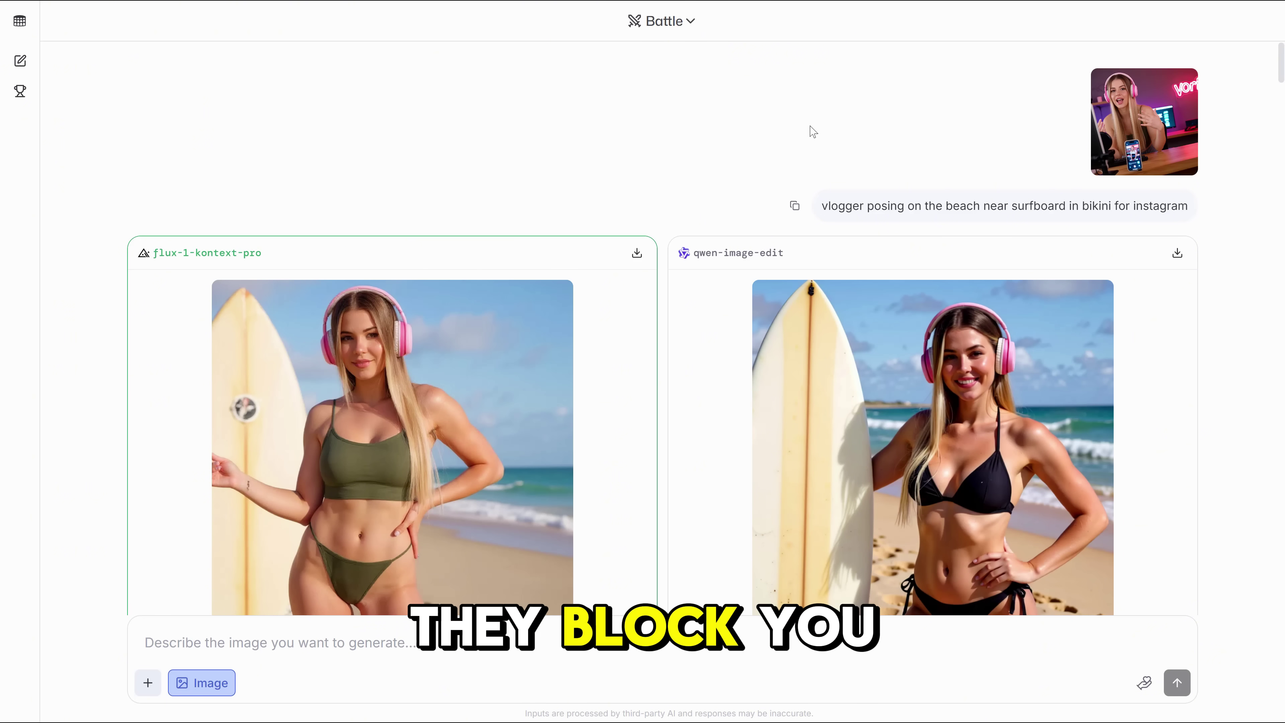
Step: Enlarge and close the uploaded vlogger photo, then scroll to the qwen-image-edit vs seededit-3.0 battle
click(1121, 120)
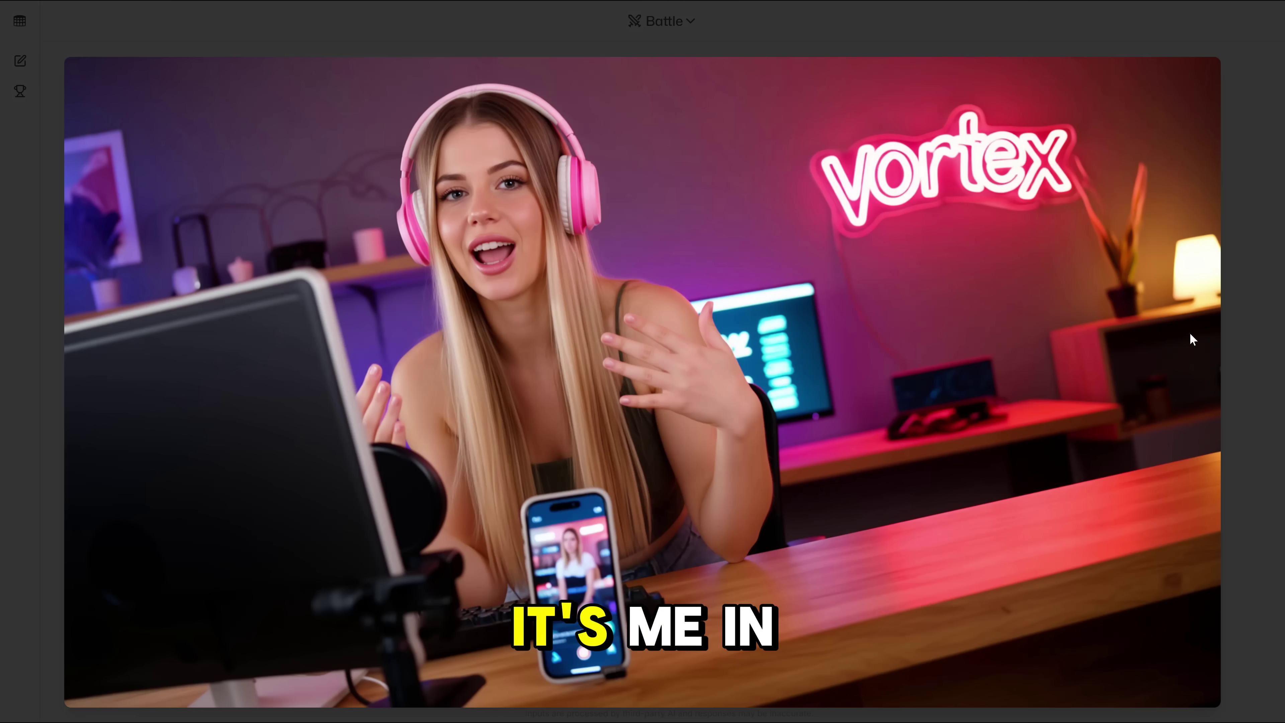
click(1231, 348)
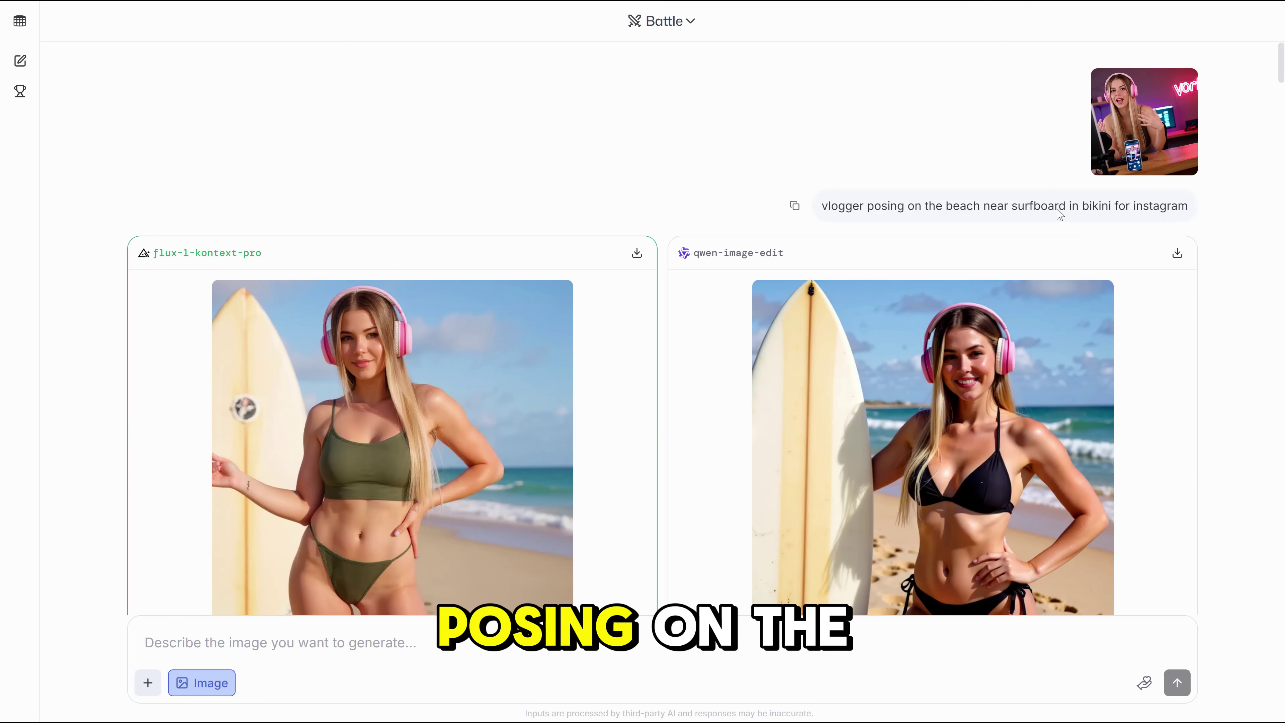
scroll(467, 354, down, 2)
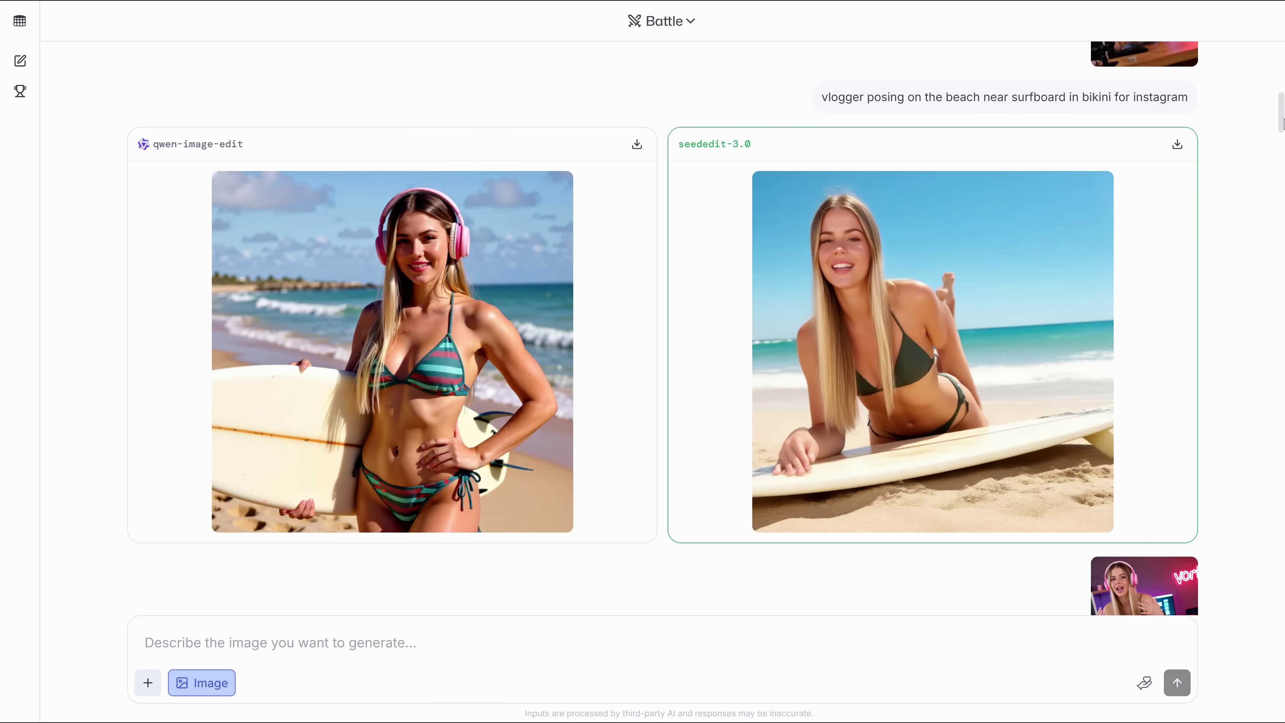
Step: Enlarge the gemini-2.0 beach result, close it, then enlarge the nano-banana result
drag(1282, 122, 1282, 374)
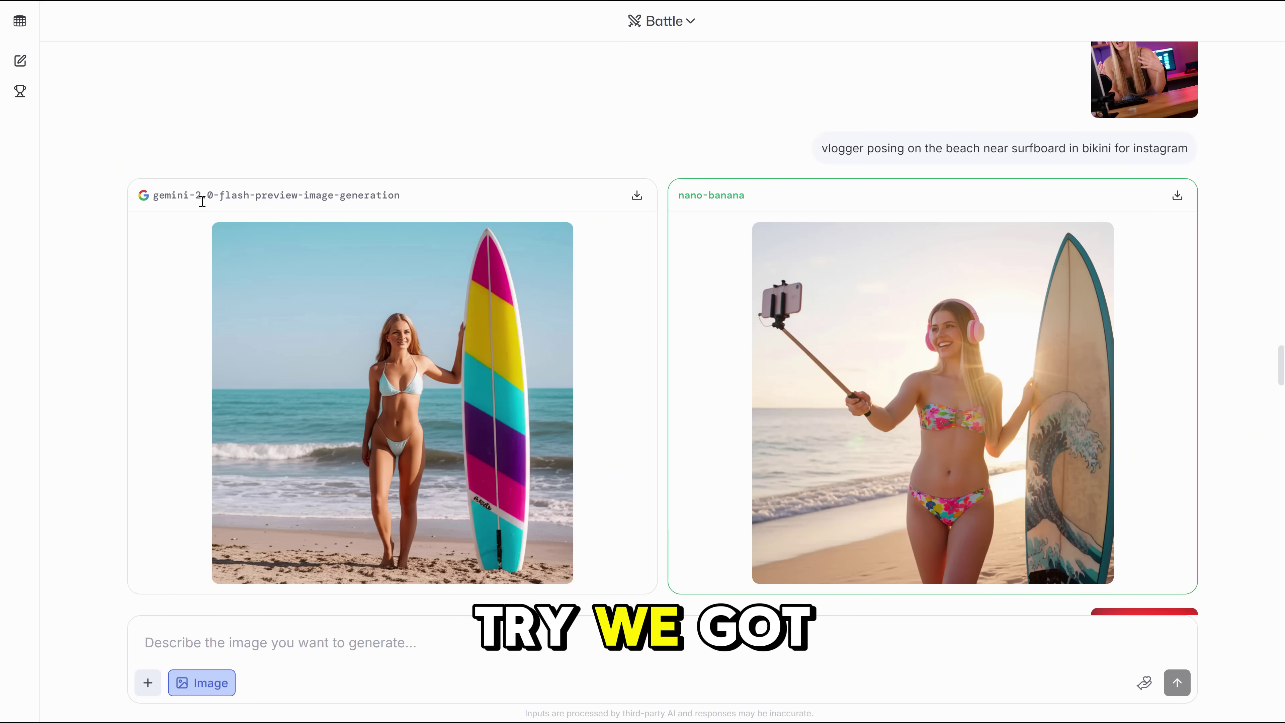
click(394, 383)
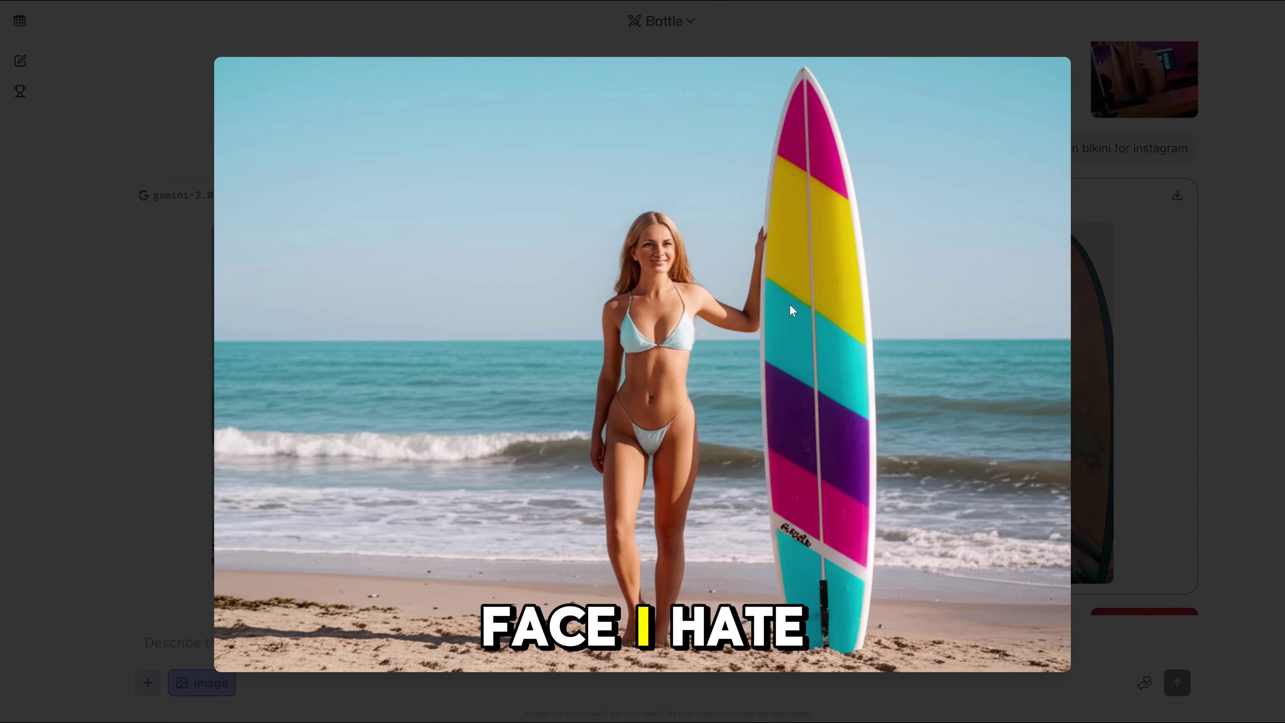
click(1174, 455)
click(1028, 440)
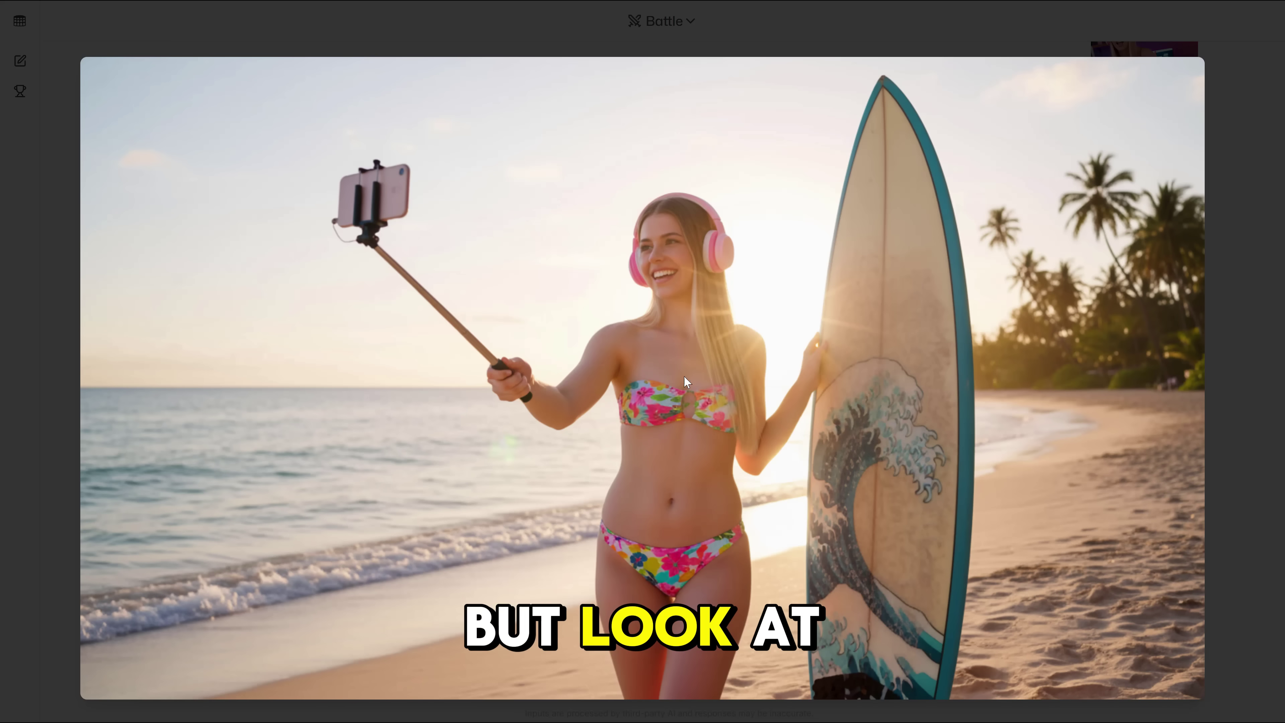